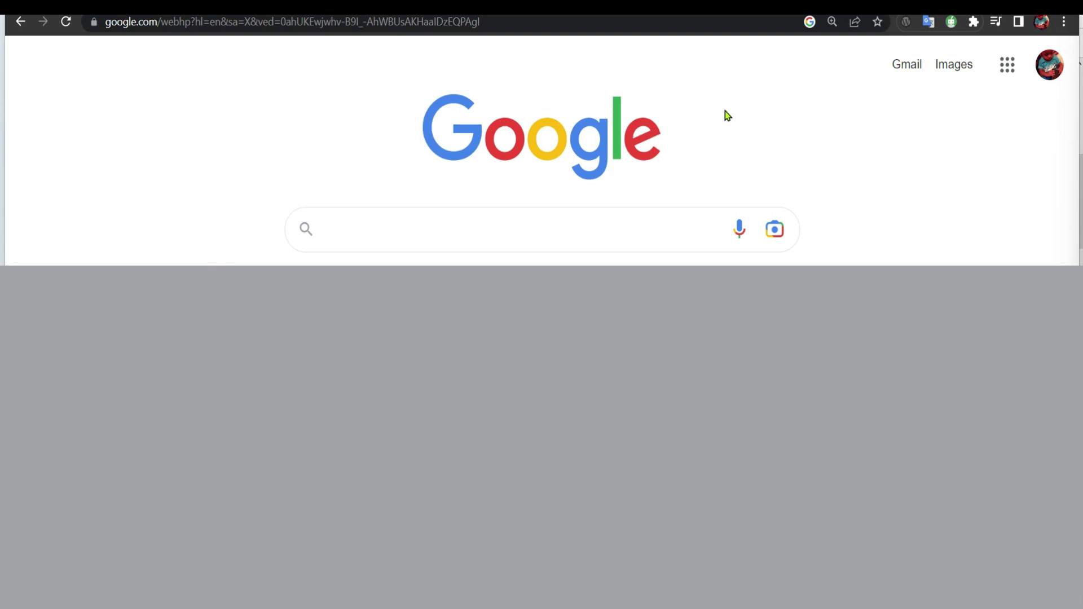
Search Google for 'download ivms client' using the matching suggestion
click(544, 228)
click(810, 143)
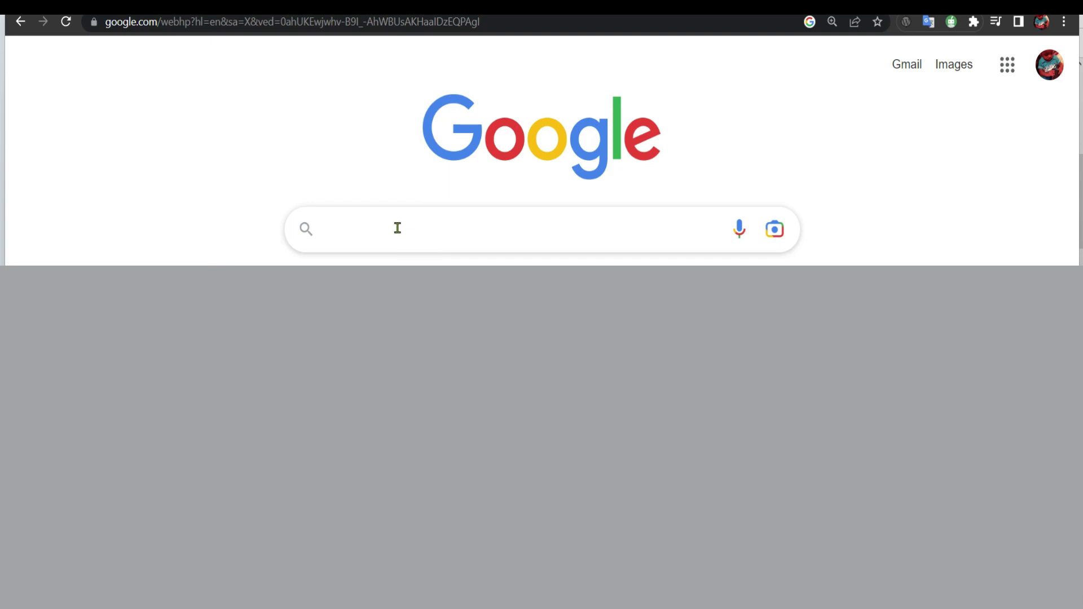
click(398, 228)
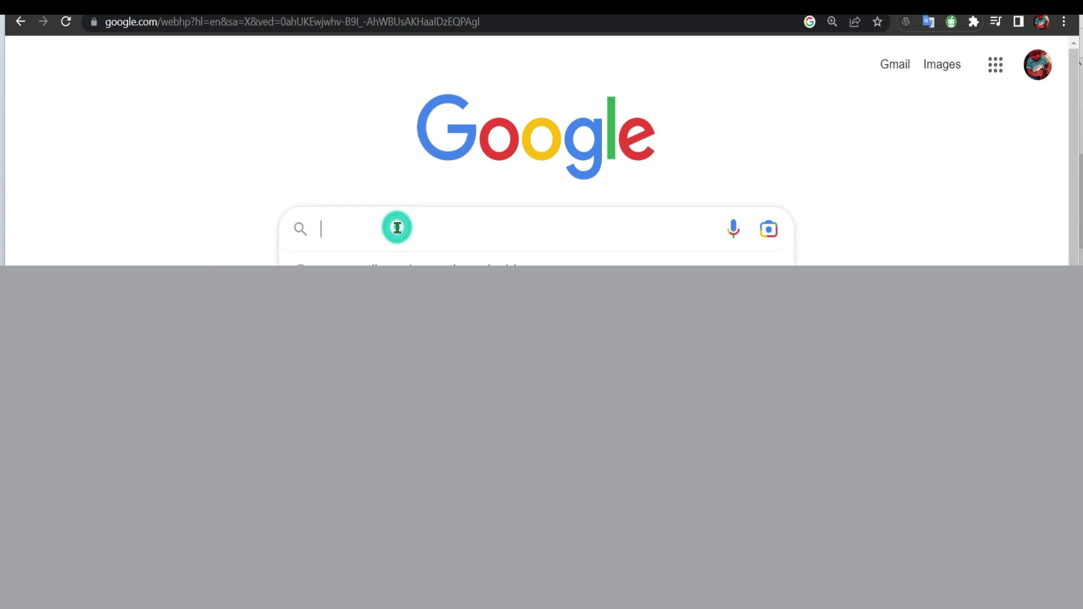
text(download)
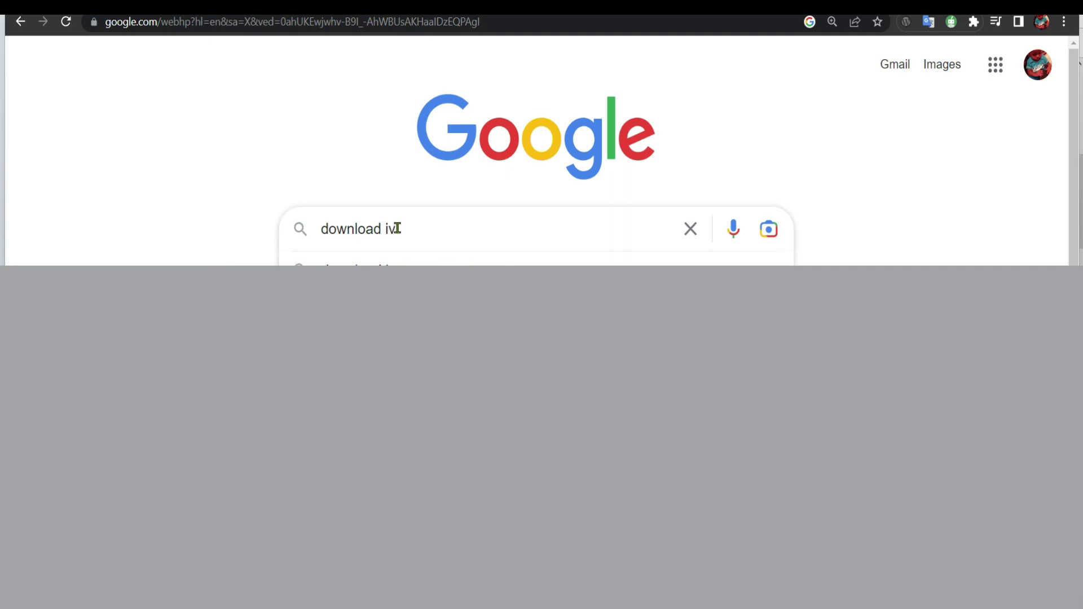
text( ivms)
click(400, 262)
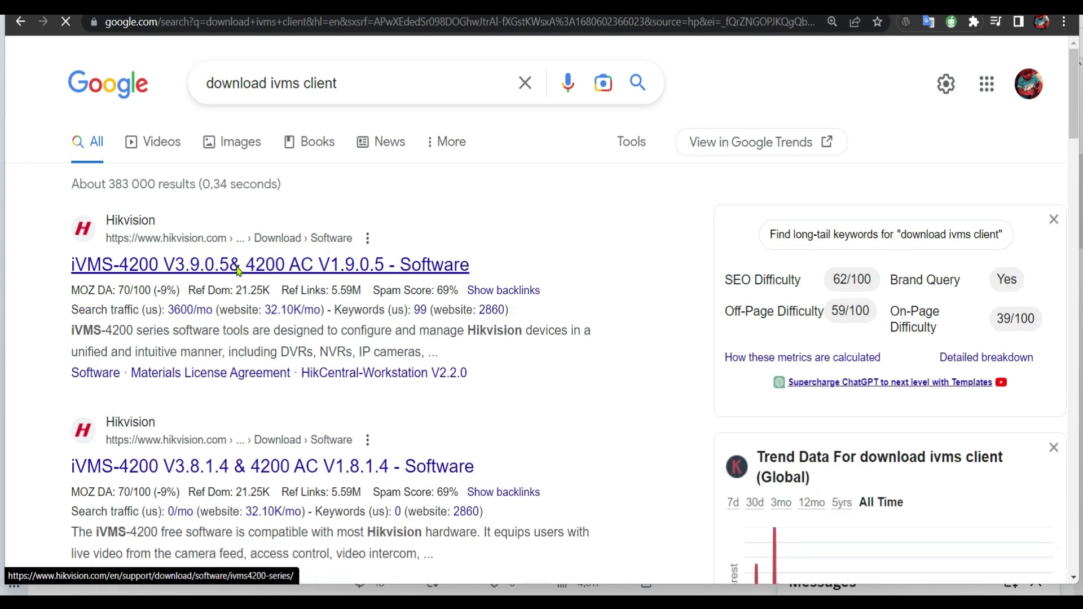
Open Hikvision's iVMS-4200 page and download the iVMS-4200(V3.9.0.5_E) package, agreeing to the license
click(237, 270)
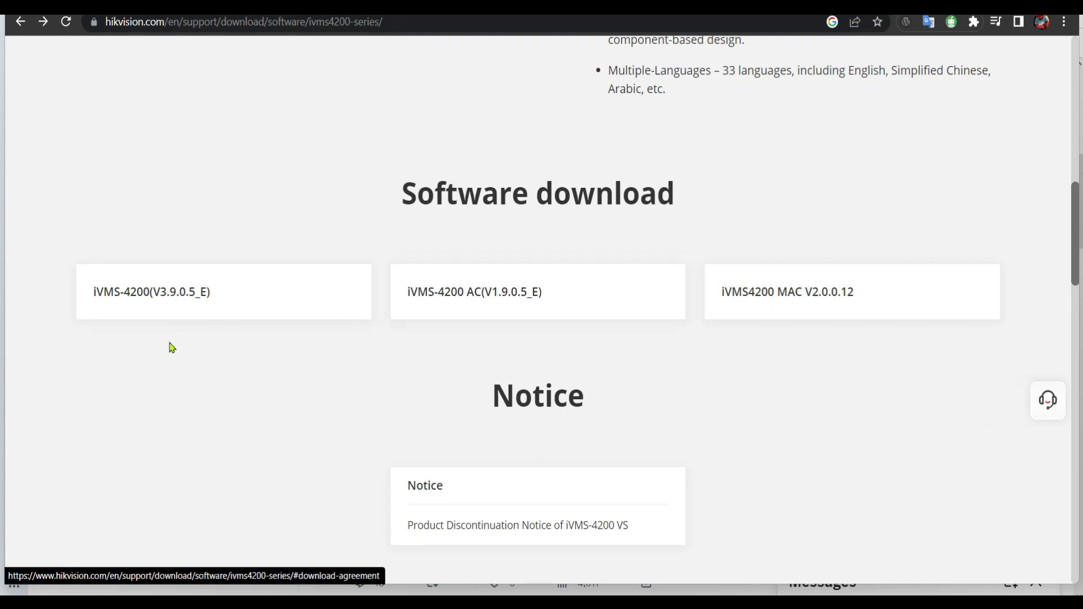
click(152, 297)
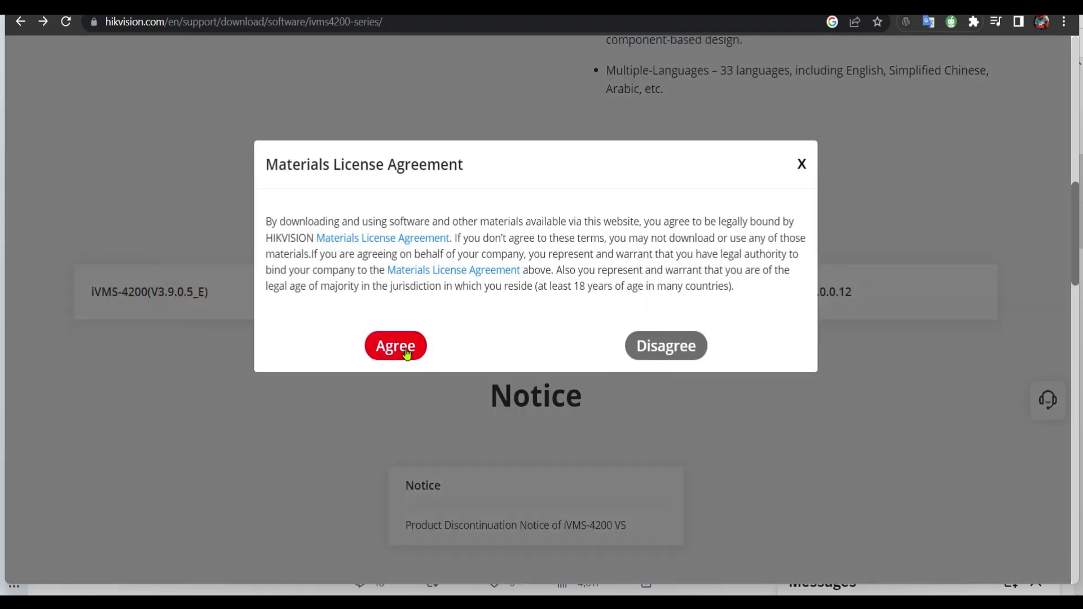
click(395, 346)
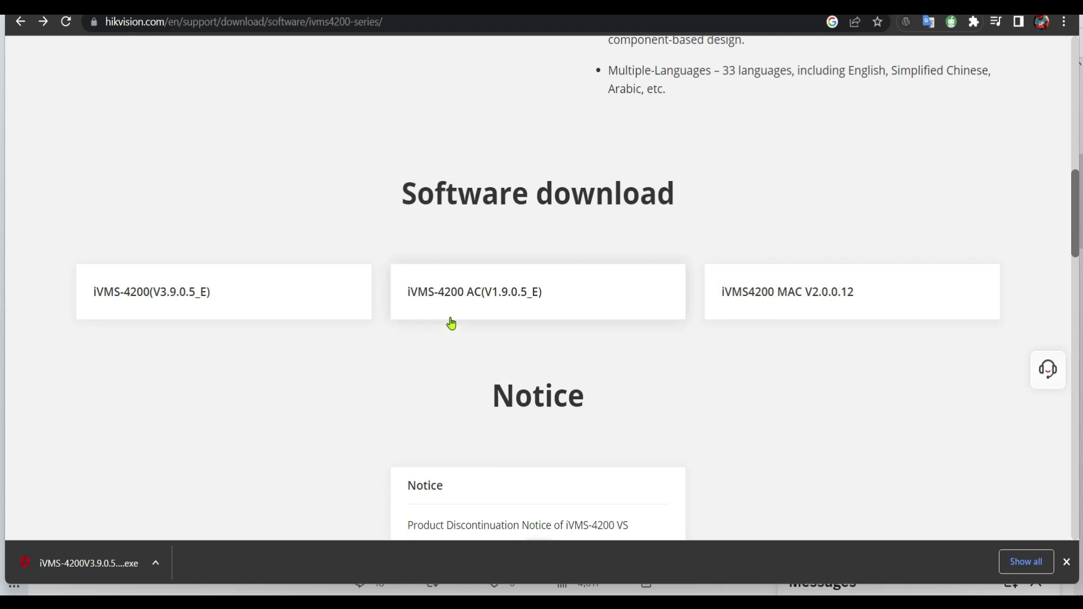
Run the downloaded installer, accept the license terms and continue to feature selection
right_click(103, 568)
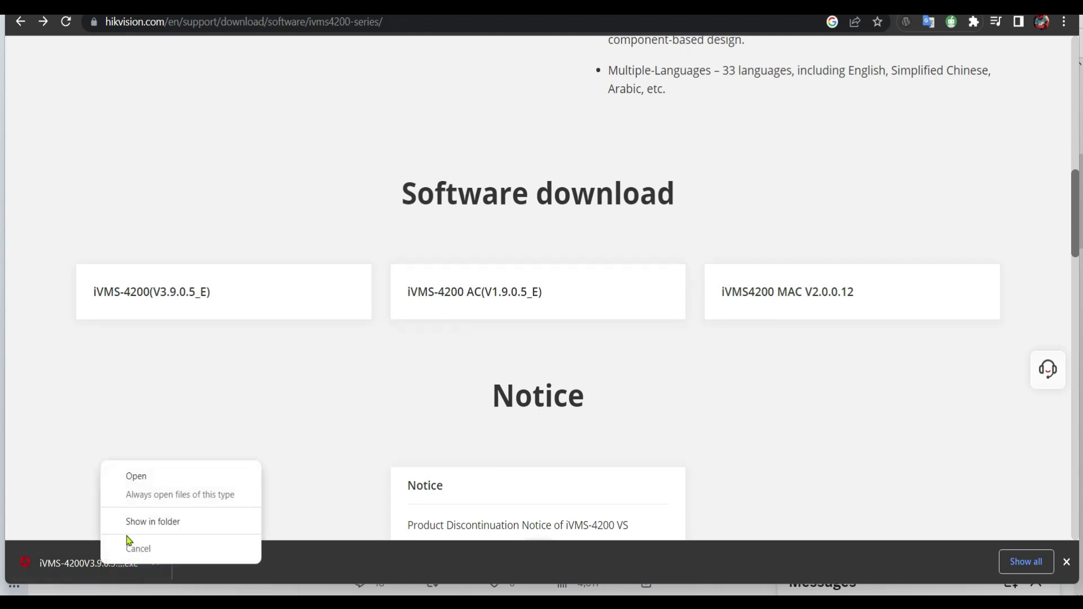
click(140, 480)
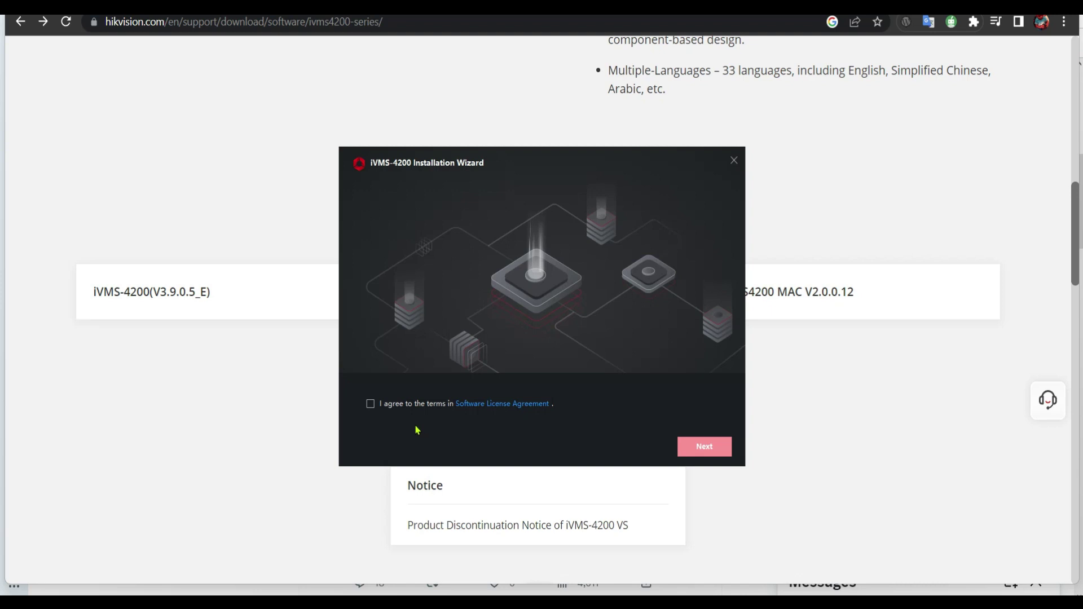
click(370, 405)
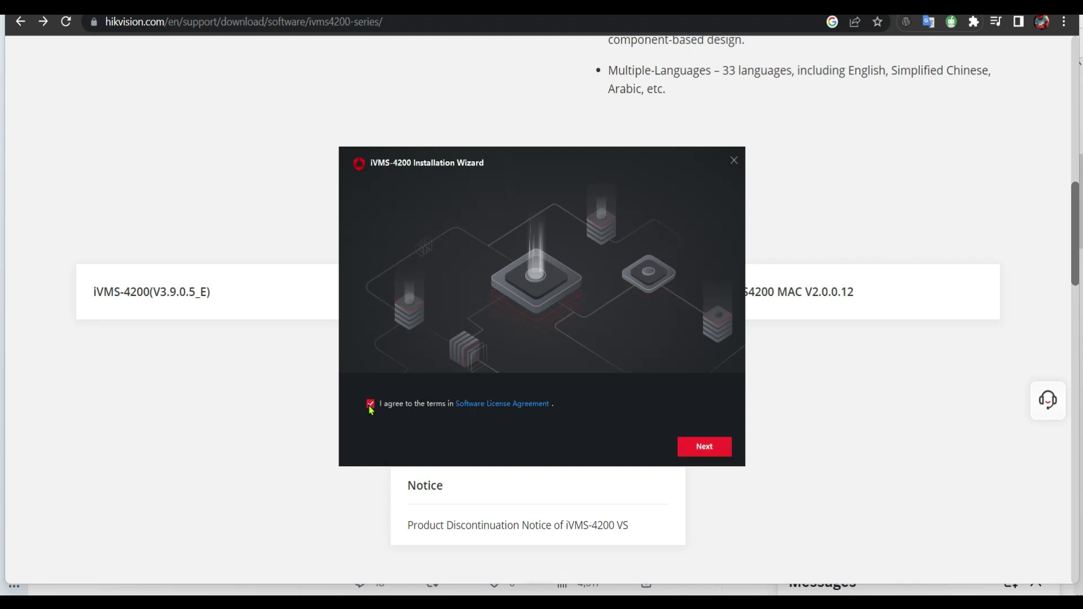
click(715, 453)
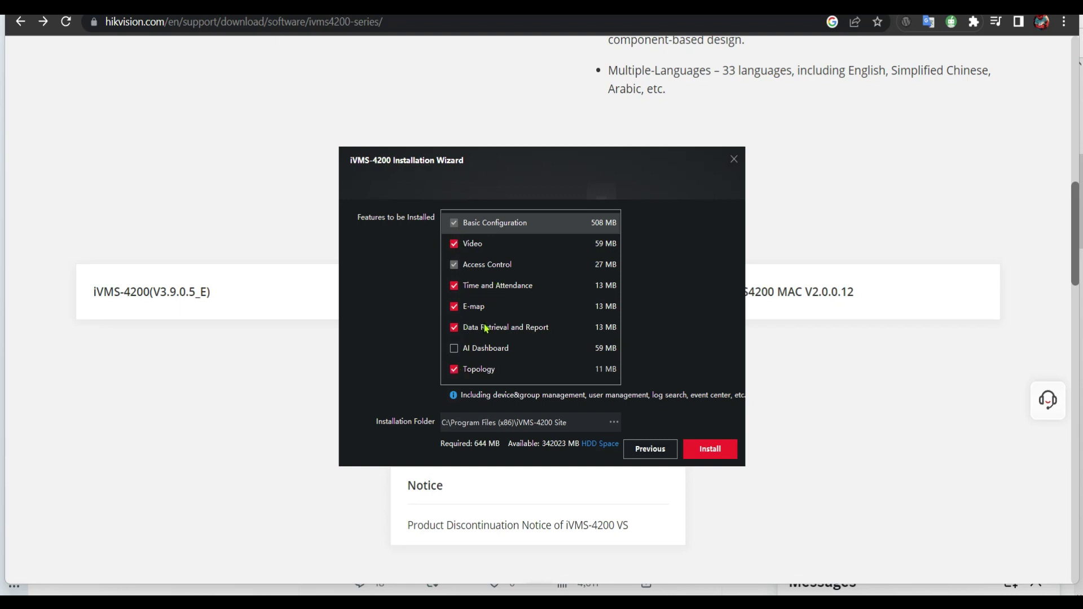
Add AI Dashboard, keep Time and Attendance ticked, and install all features (703 MB)
click(455, 350)
click(456, 286)
click(455, 286)
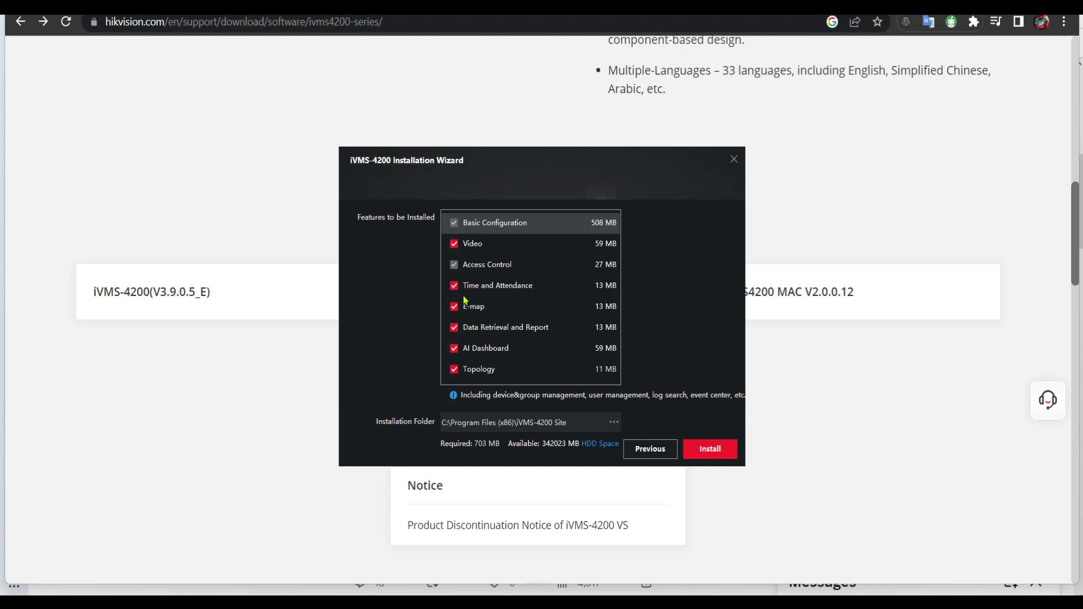
click(717, 449)
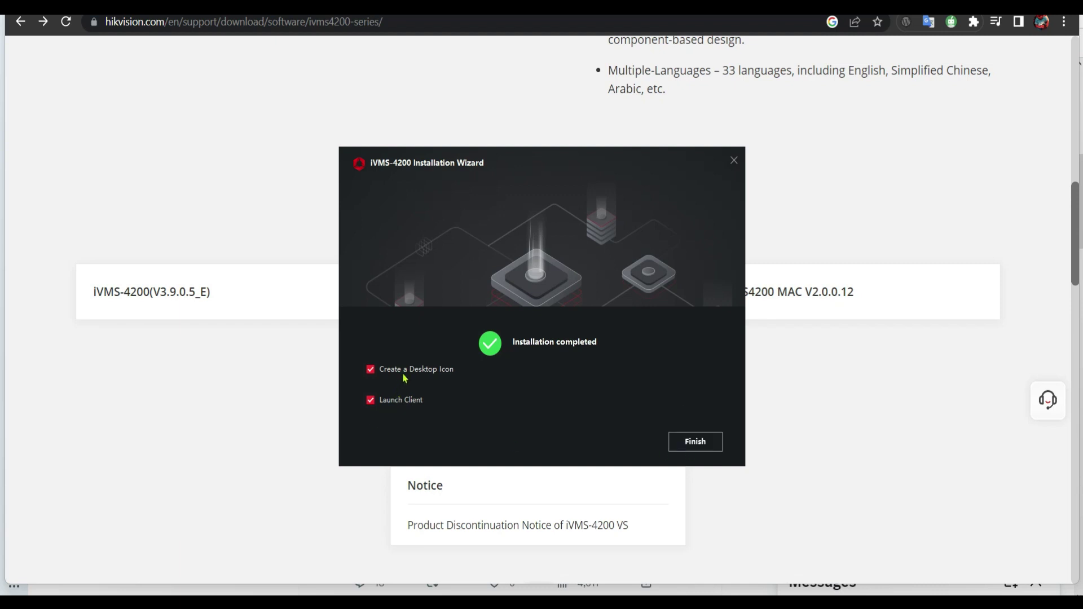
Finish setup to launch the client and enable upgrade detection
click(698, 445)
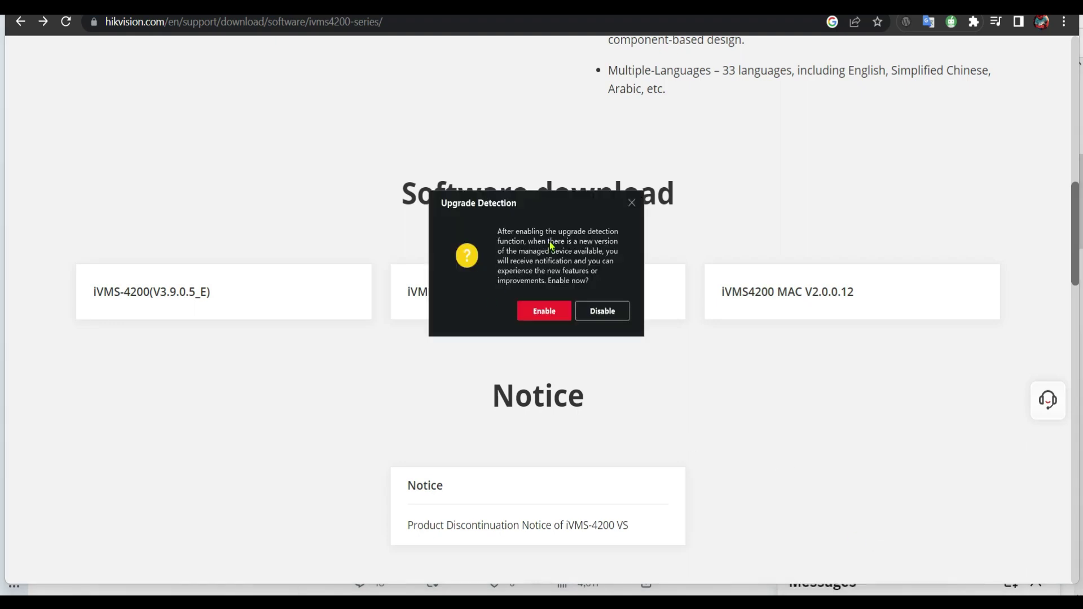
click(543, 317)
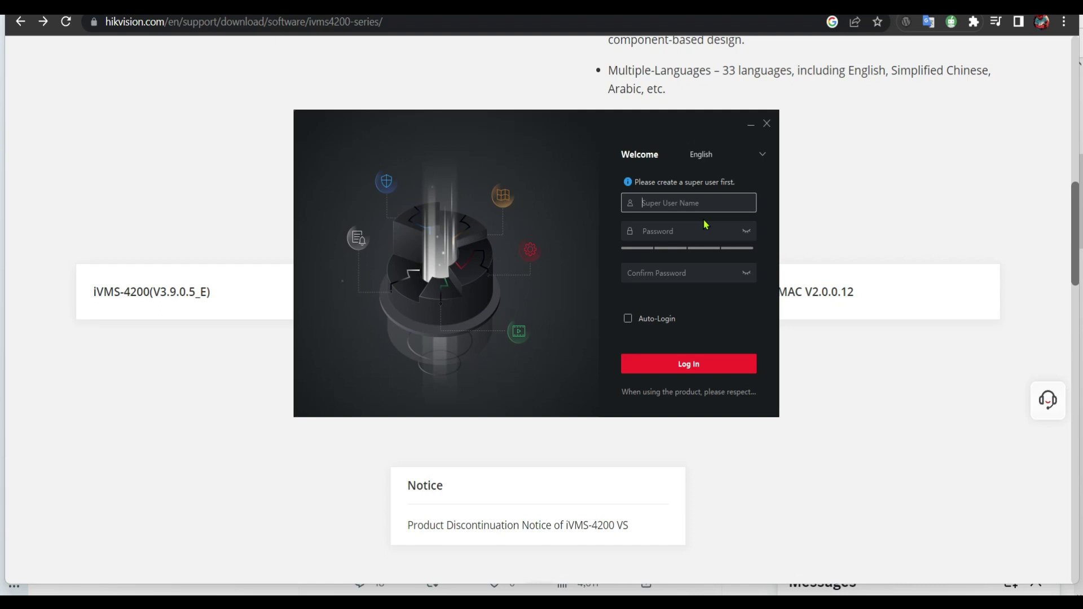
Create super user 'admin' with a confirmed password and auto-login, then set three security questions
text(admin)
key(Tab)
text(**********)
key(Tab)
text(**********)
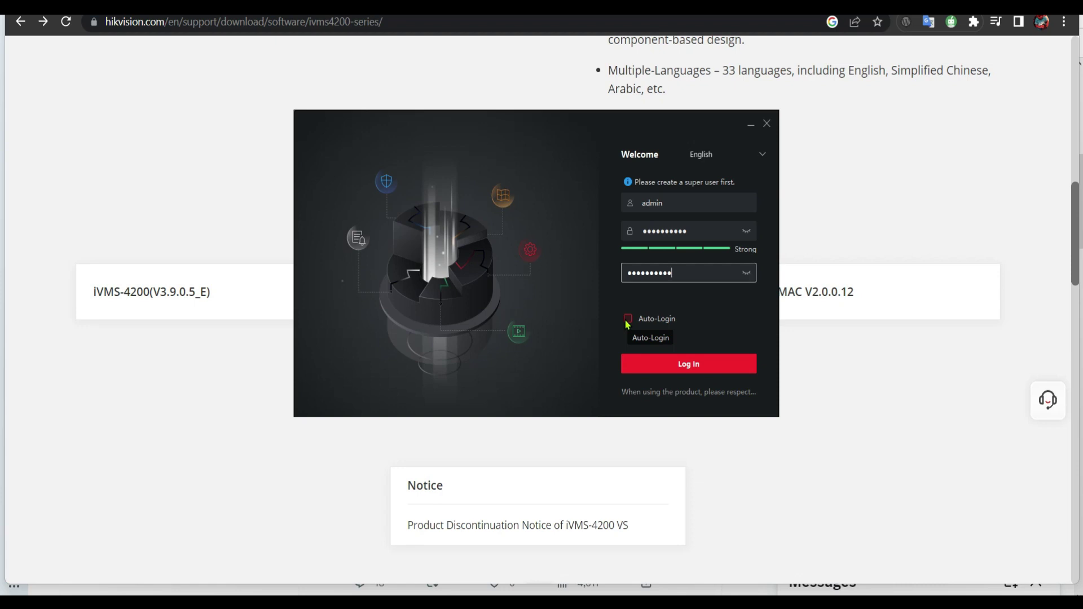
click(628, 319)
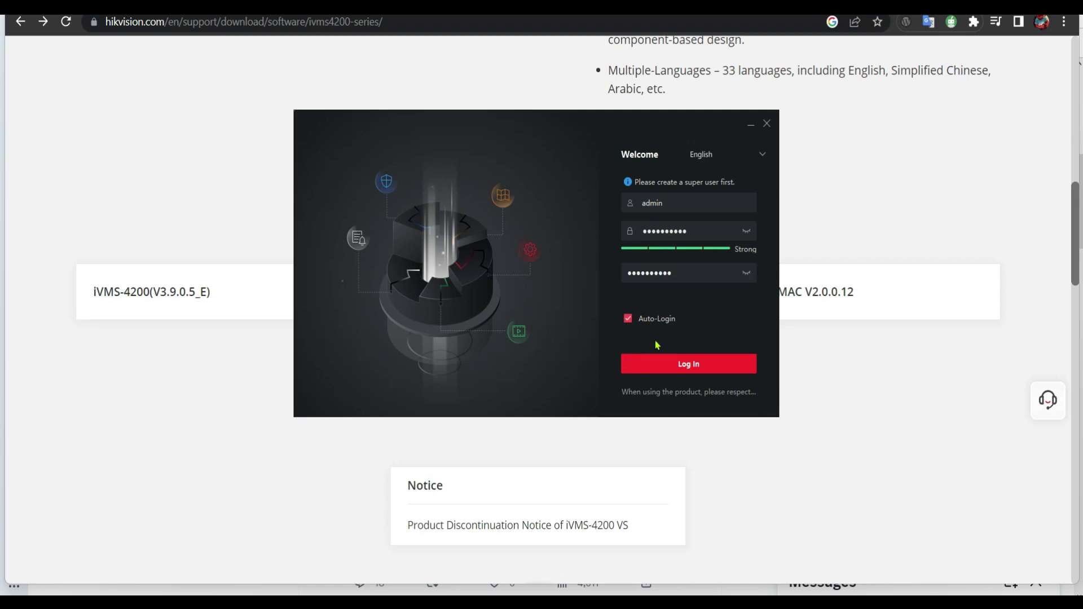
click(691, 366)
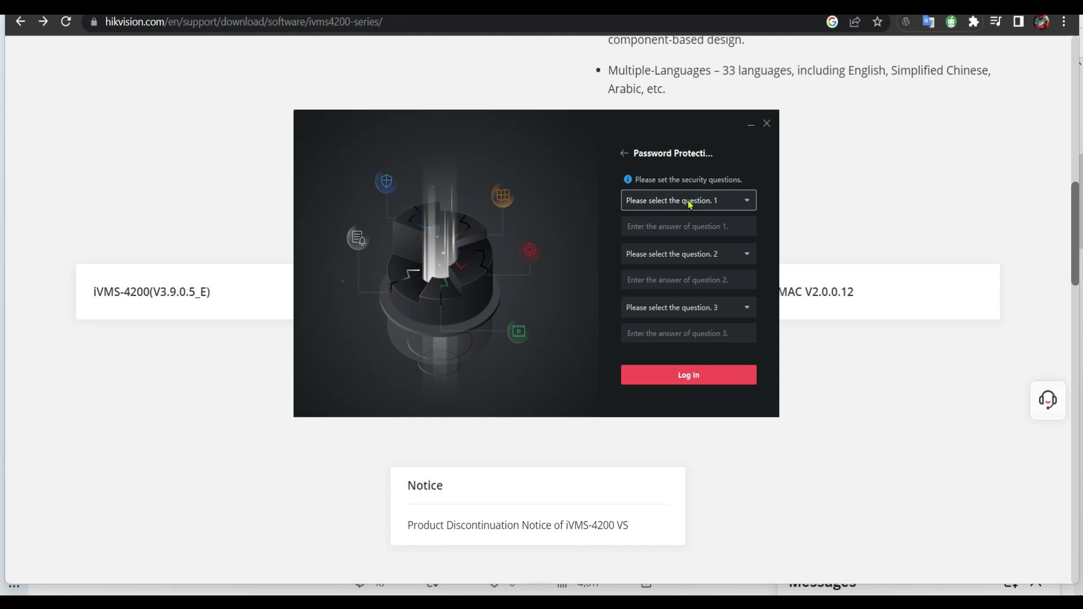
click(734, 206)
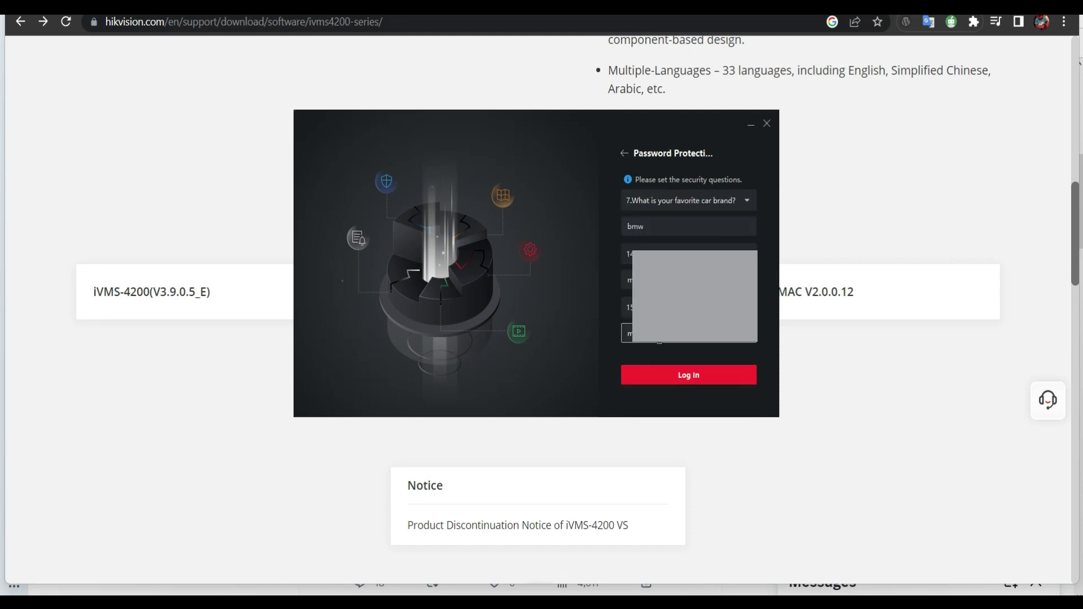
click(700, 376)
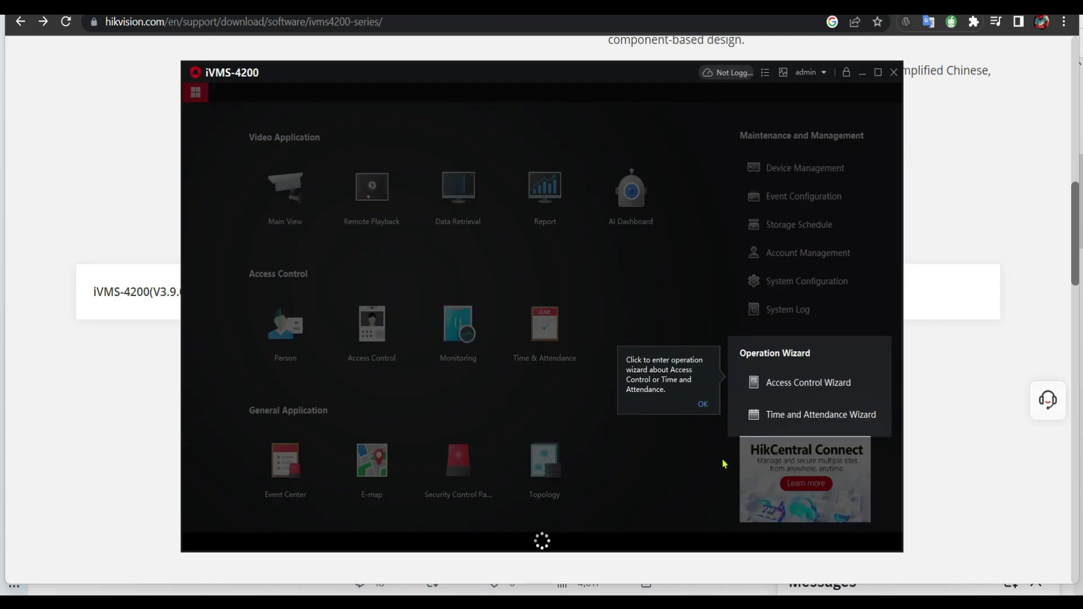
Dismiss the operation wizard and device backup tips, then maximize the client window
click(703, 405)
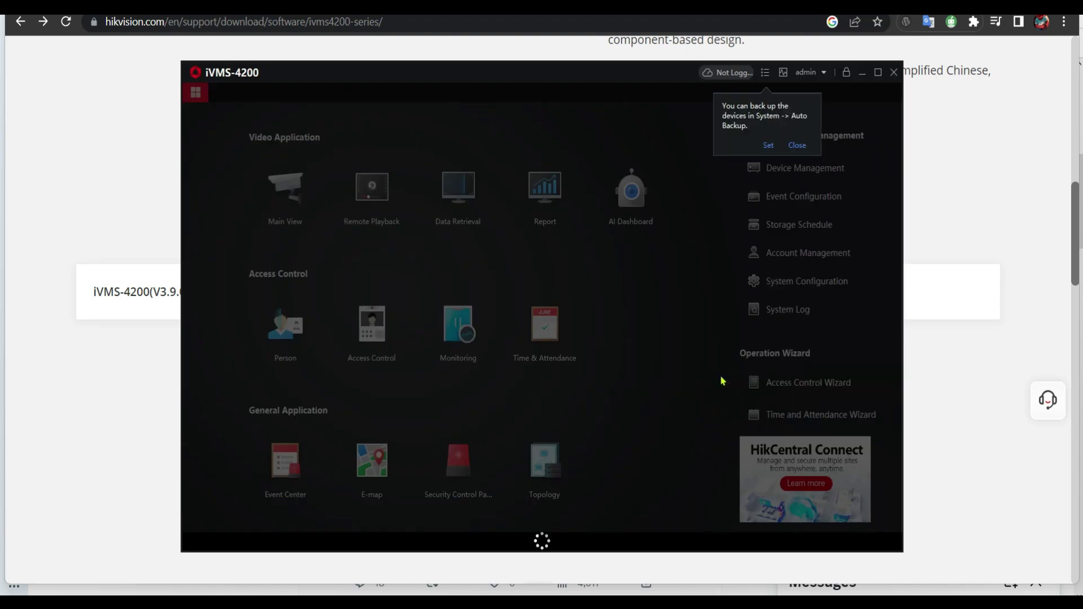
click(797, 145)
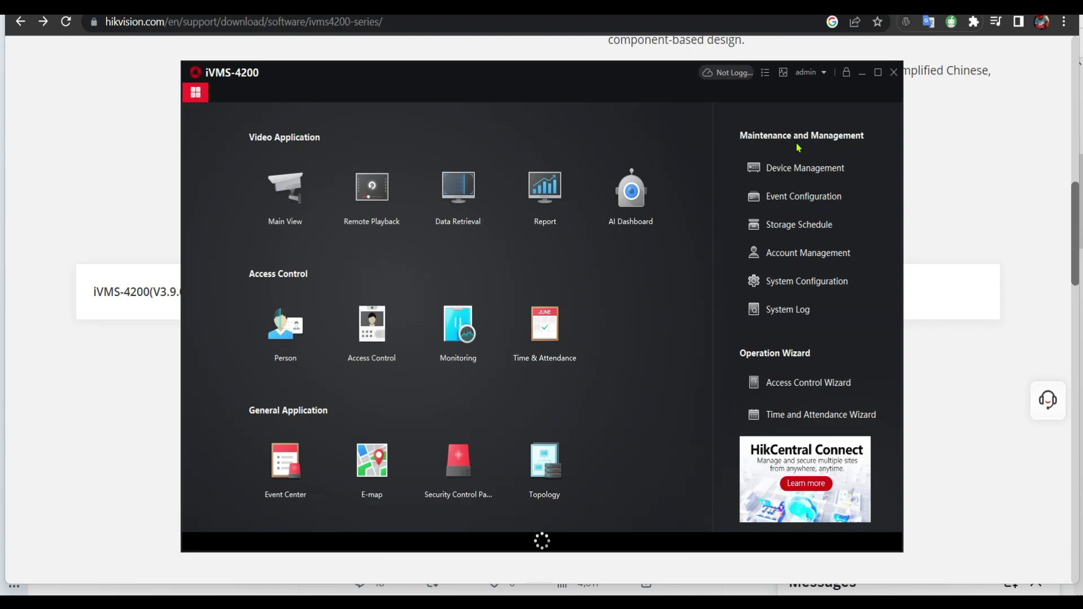
click(879, 73)
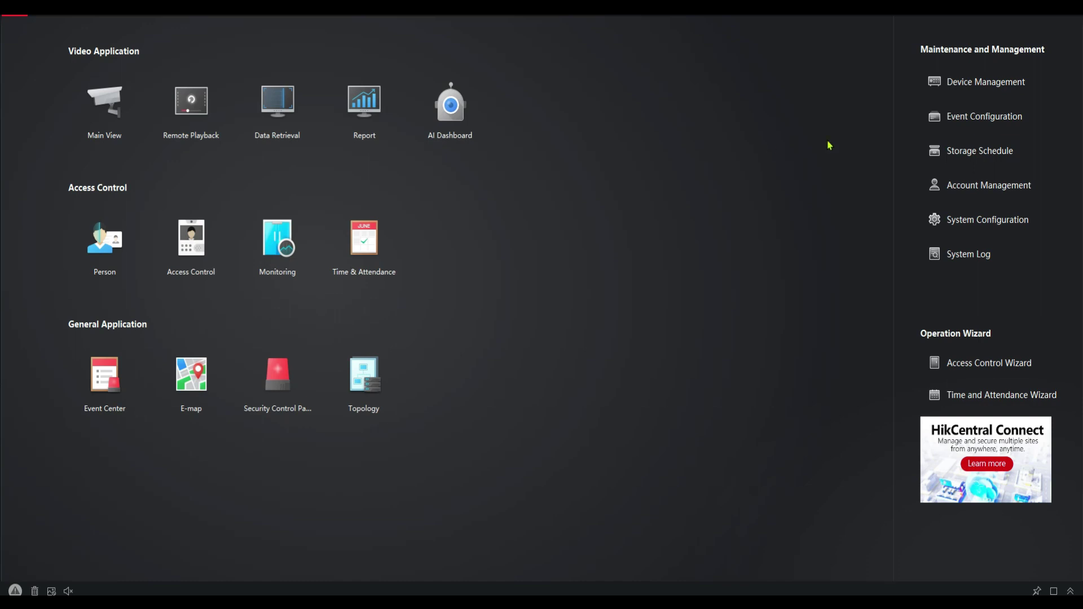
click(977, 89)
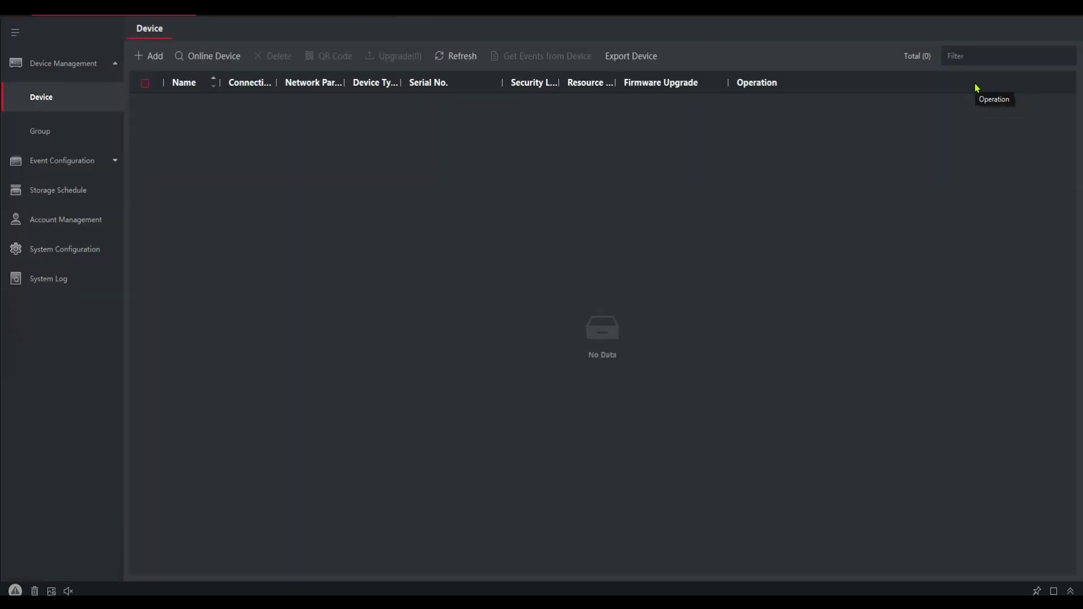
click(210, 58)
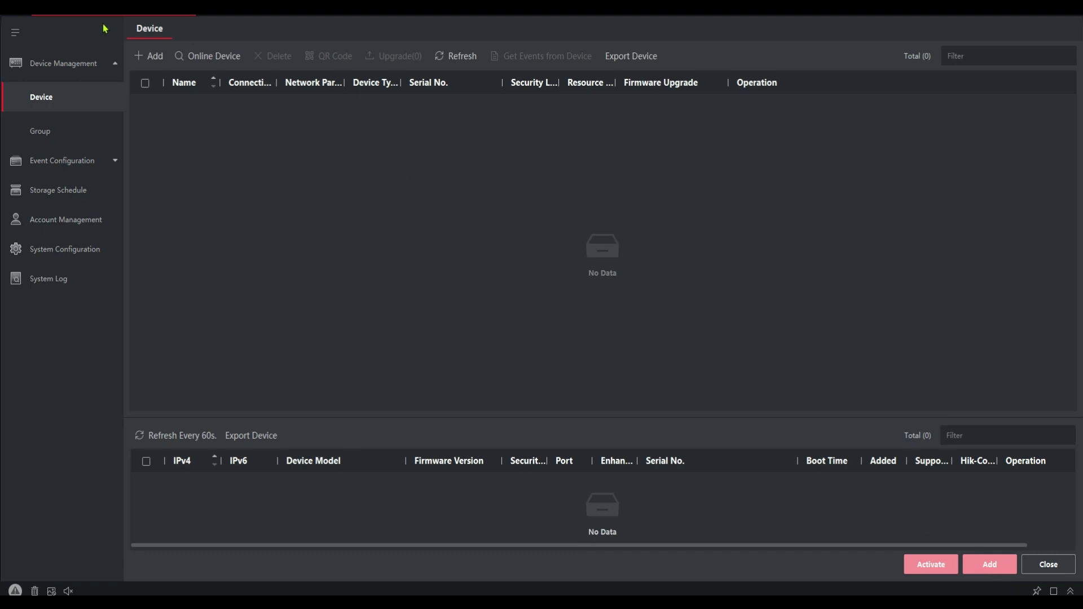
click(14, 16)
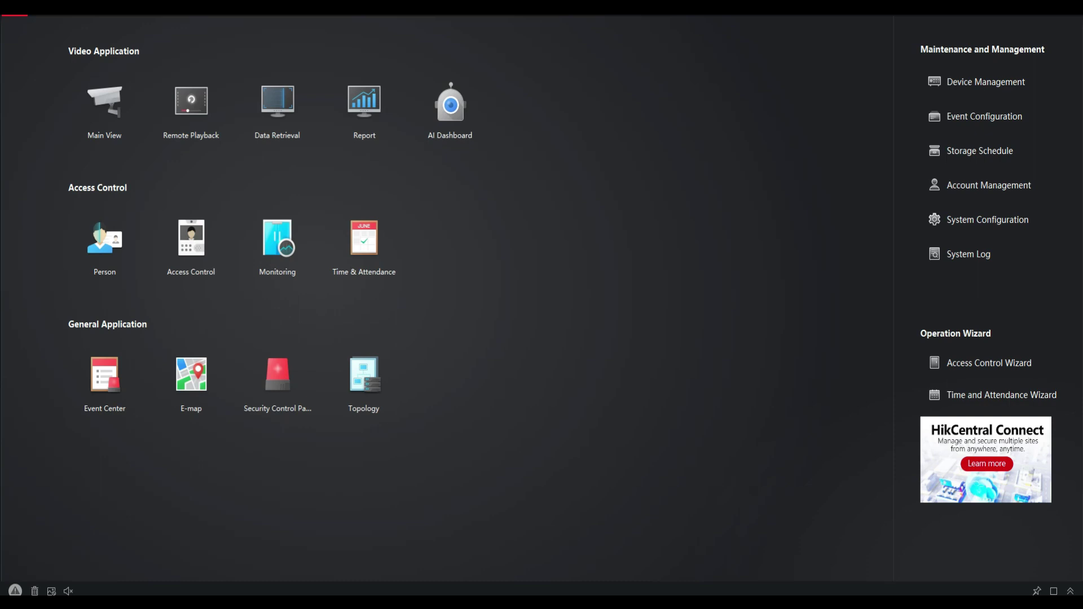
Choose South Africa as the Hik-Connect cloud login region
click(909, 8)
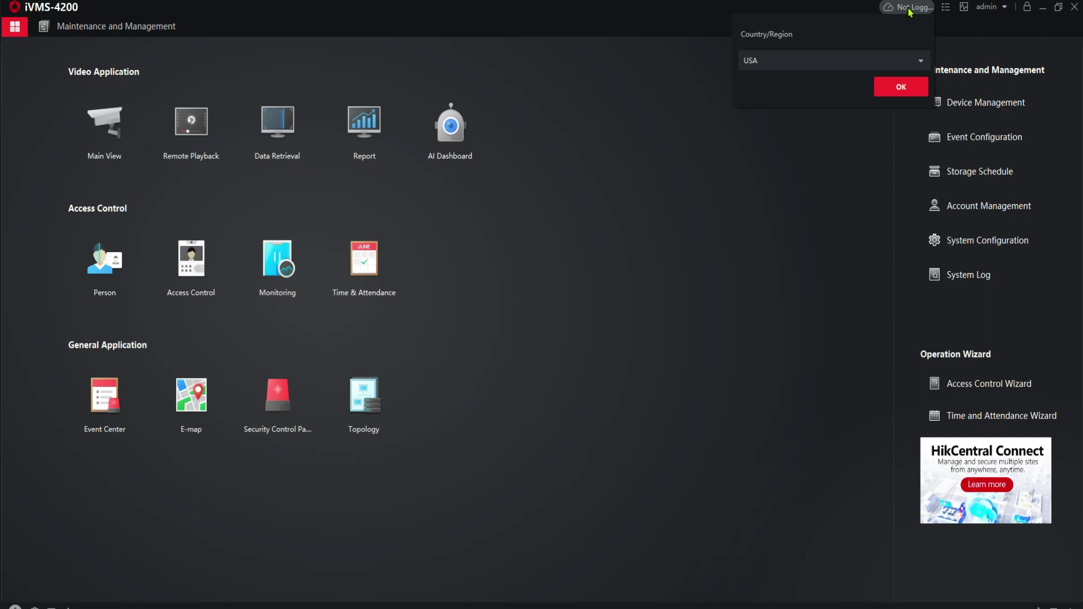
click(909, 11)
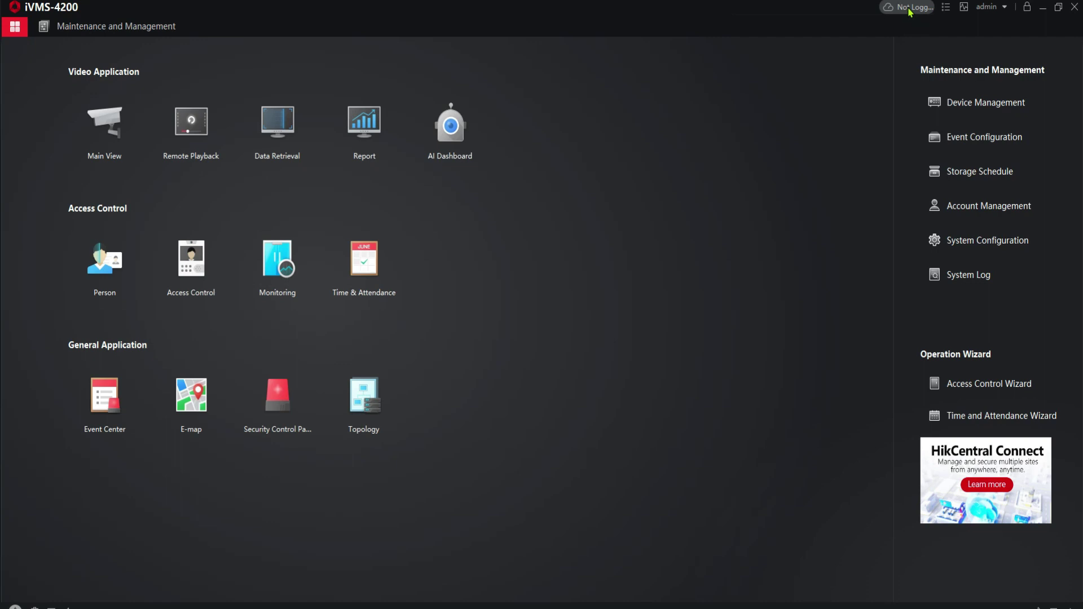
click(910, 11)
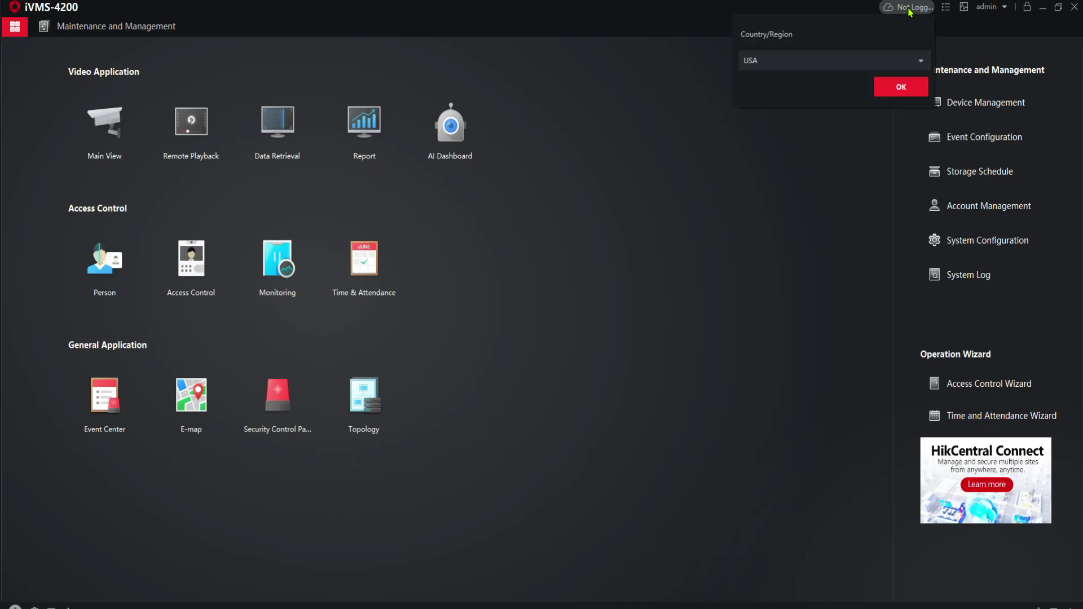
click(791, 63)
text(sou)
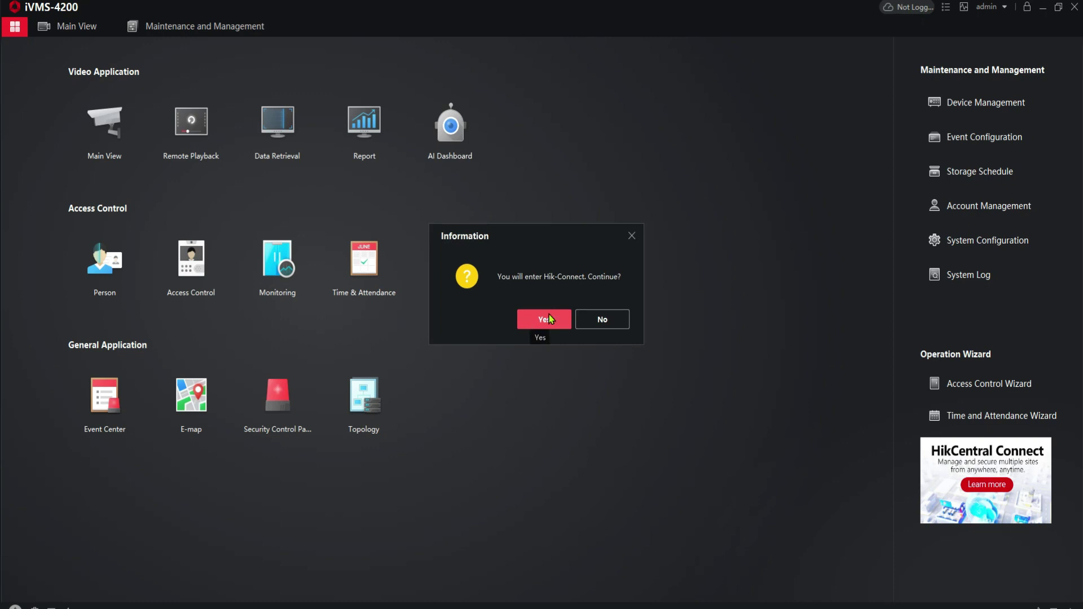
Continue into Hik-Connect, enter the account password, agree to the terms and attempt login
click(552, 317)
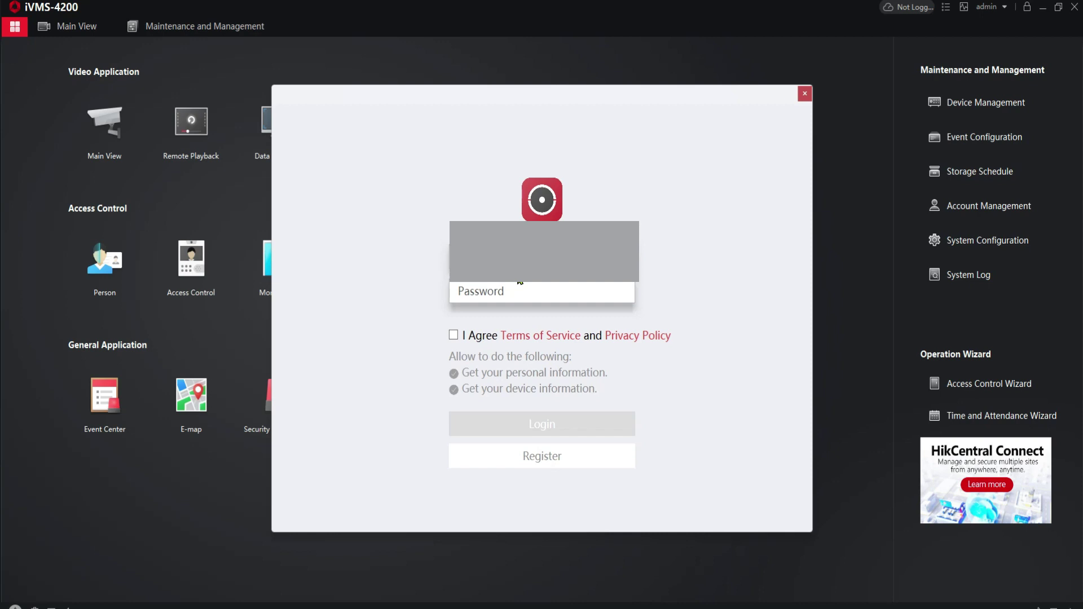
click(519, 286)
text(**************)
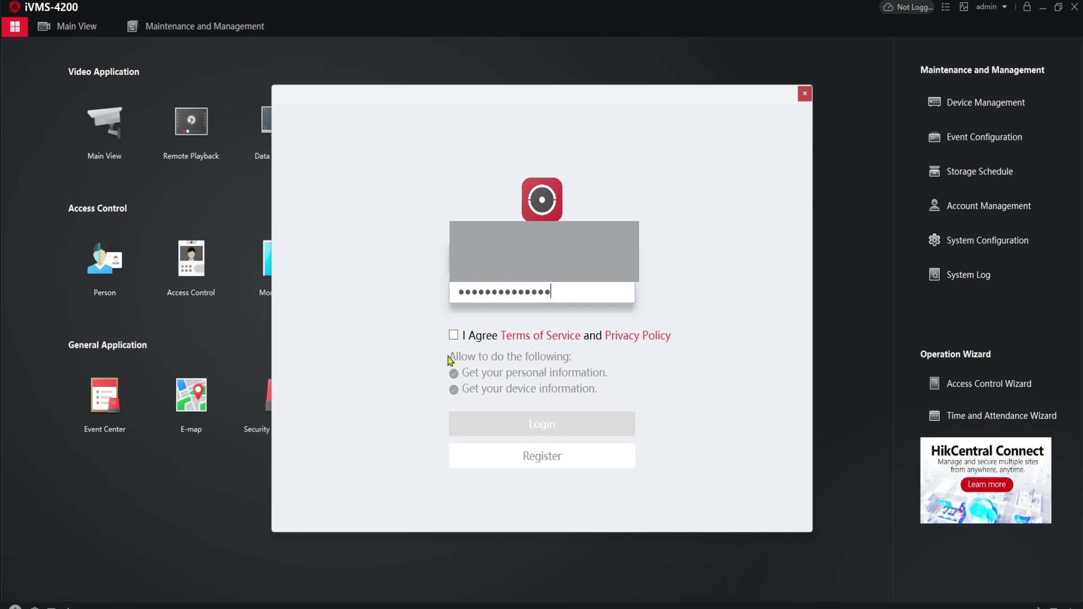
click(454, 337)
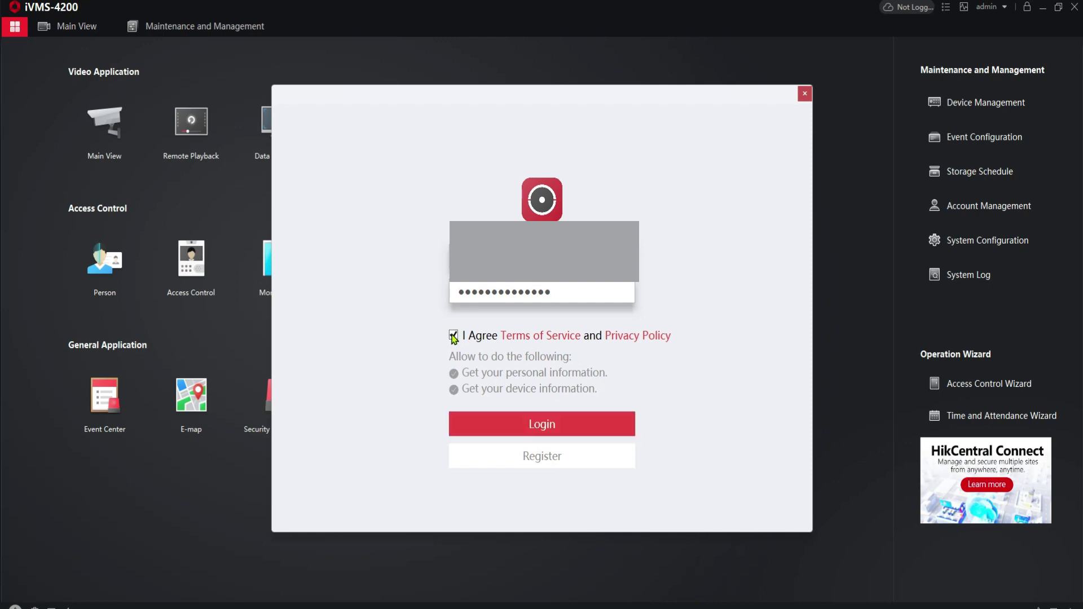
click(556, 424)
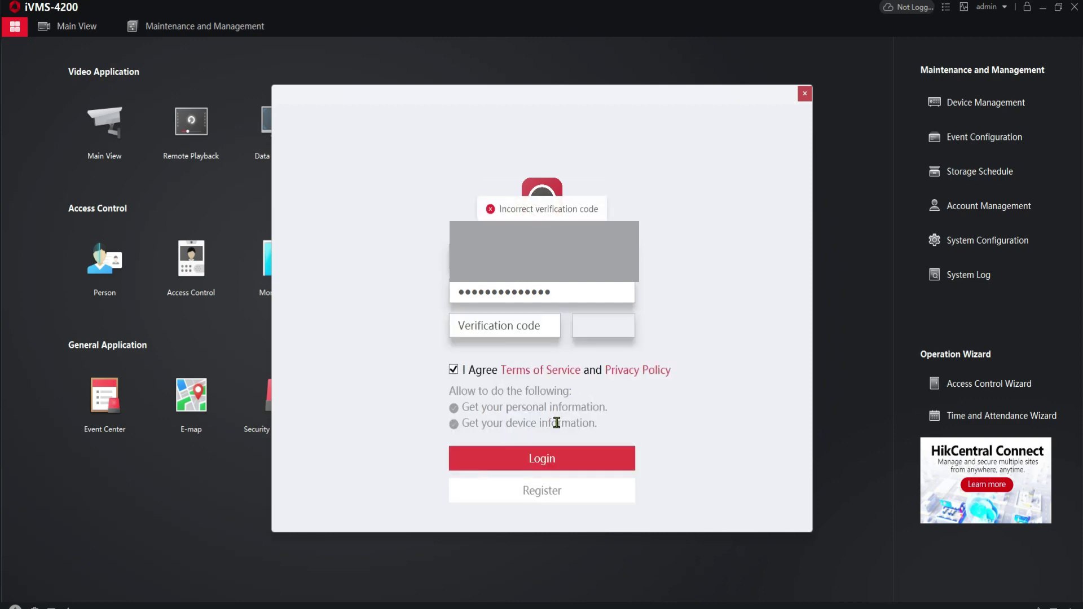
Enter the image verification code and submit the Hik-Connect login
click(517, 327)
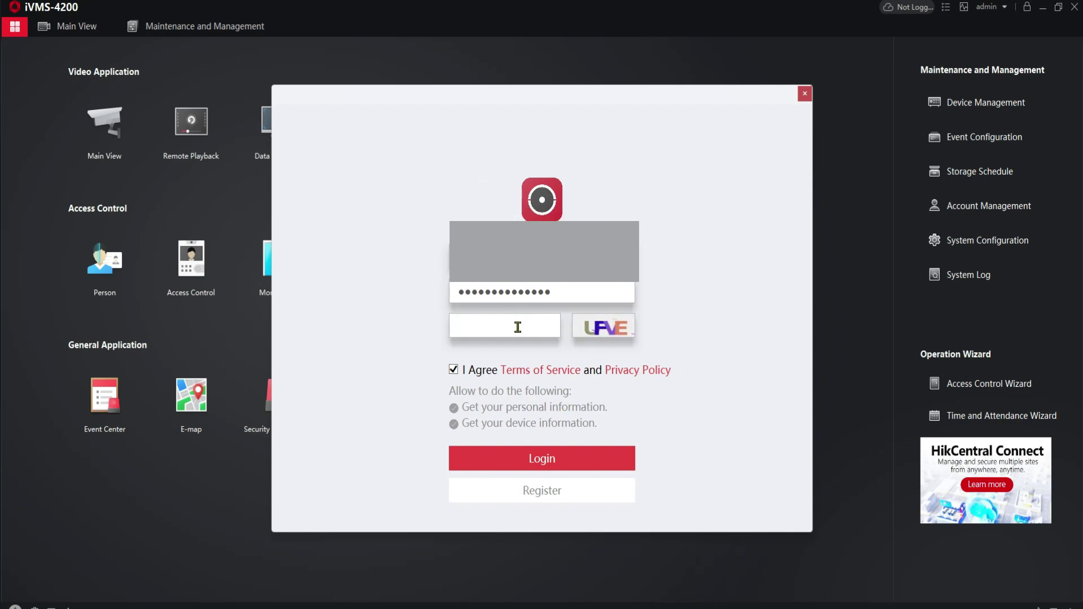
text(UFVE)
click(551, 458)
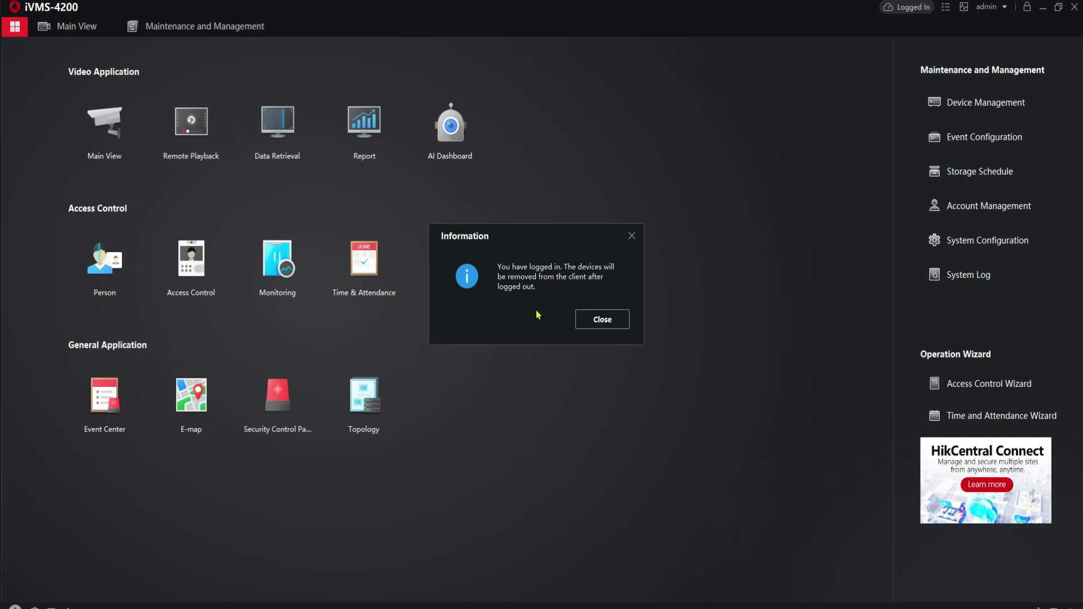
Dismiss the logged-in Information notice and open the Main View live module
click(603, 328)
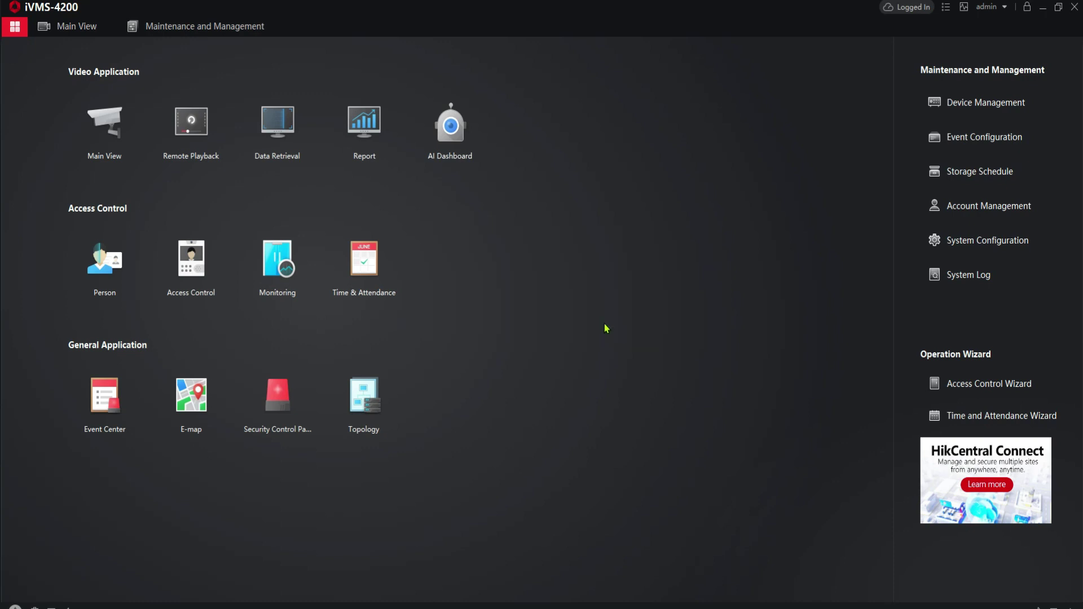
click(105, 127)
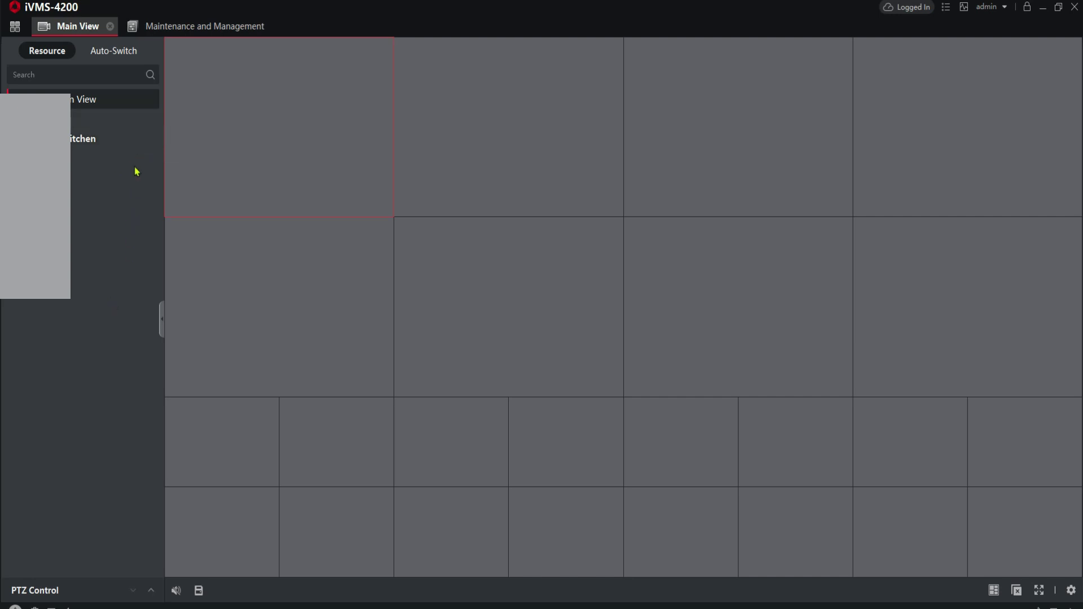
mouse_move(136, 145)
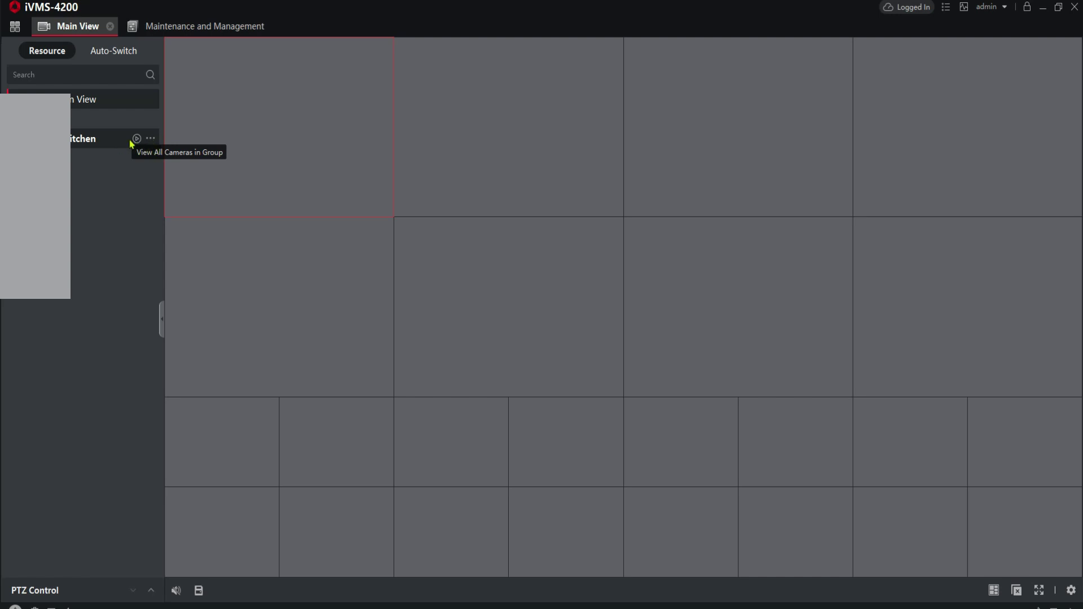
Start live playback of all Kitchen group cameras and enlarge Camera 07 to fill the view
click(137, 140)
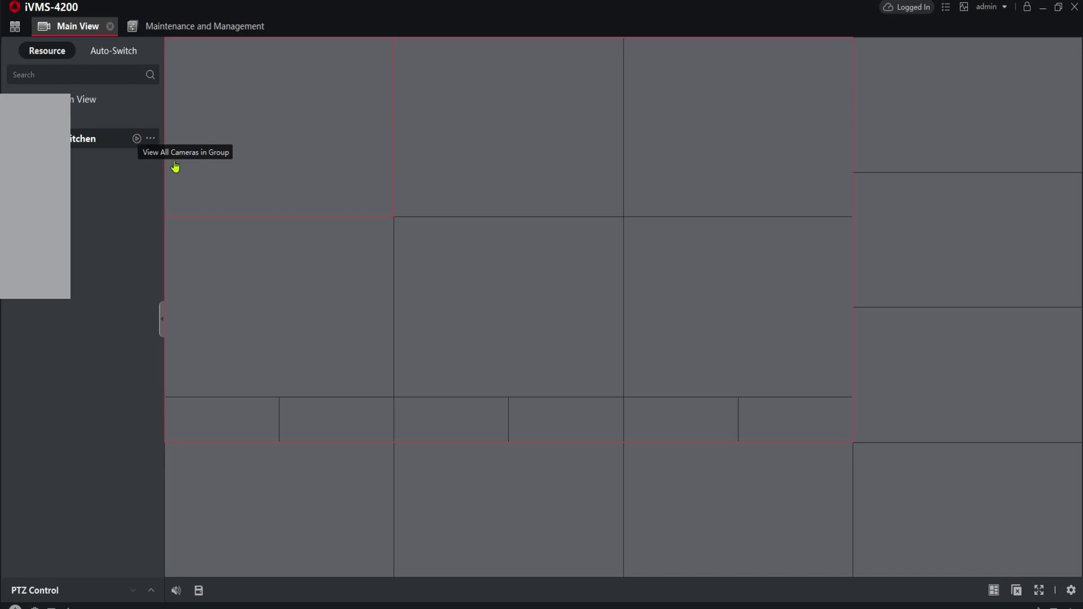
double_click(630, 345)
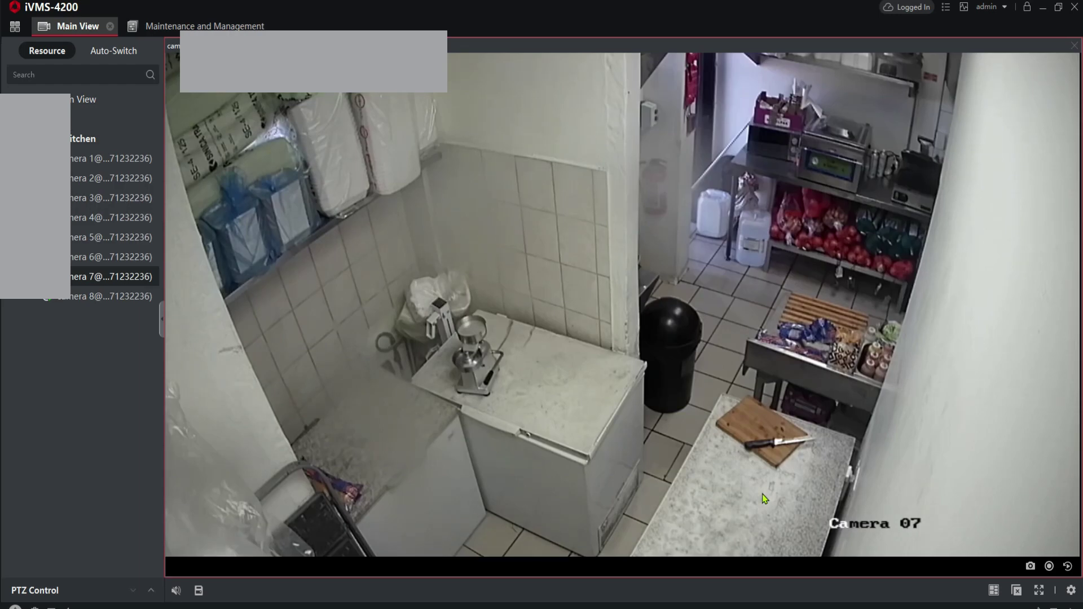